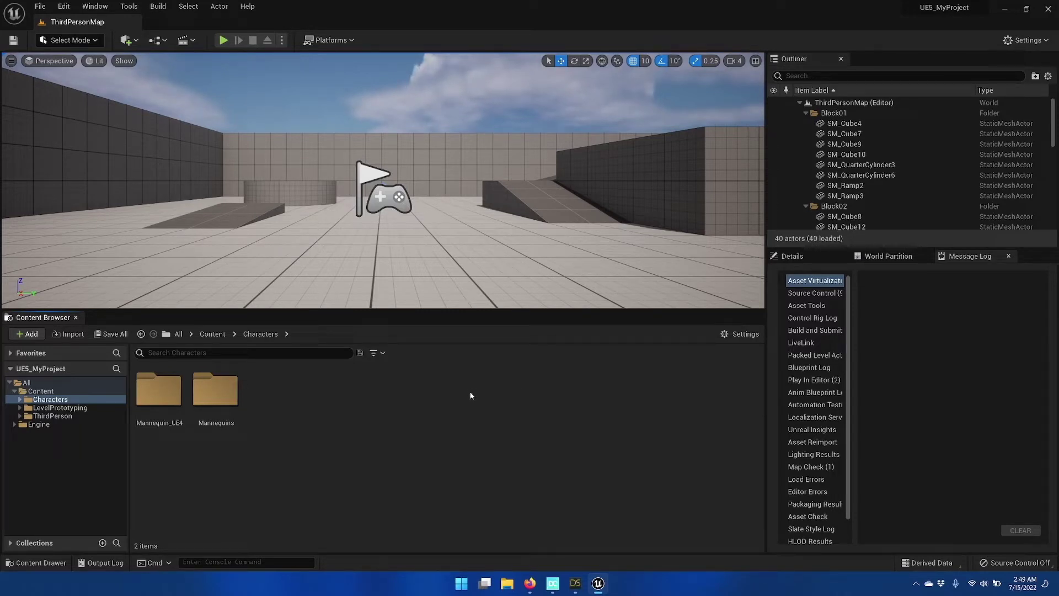
- Review the Windows Package Project option under Platforms, then close the menu without choosing anything
click(351, 43)
mouse_move(367, 180)
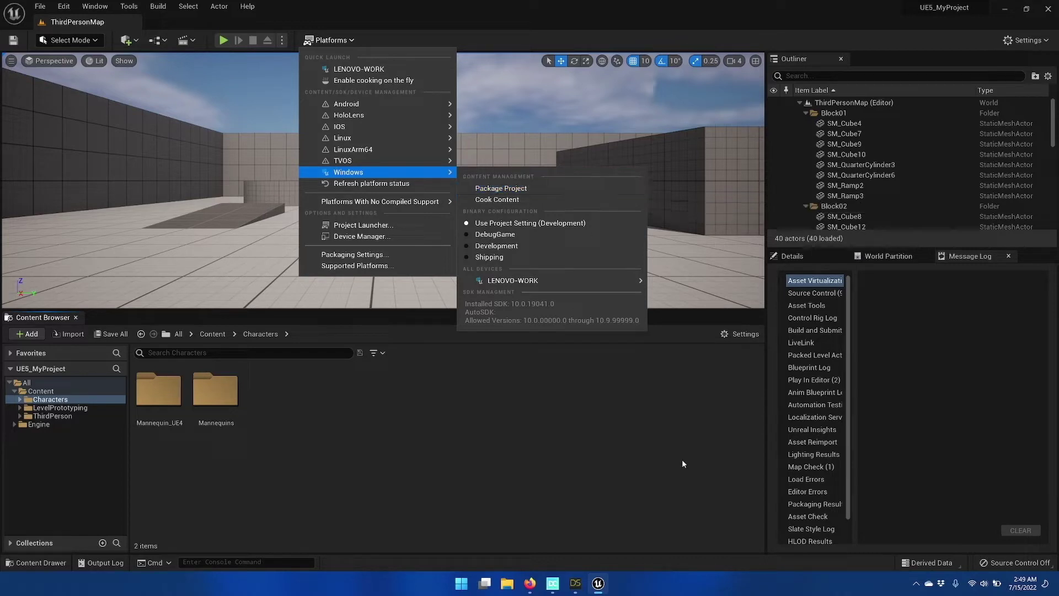
click(600, 495)
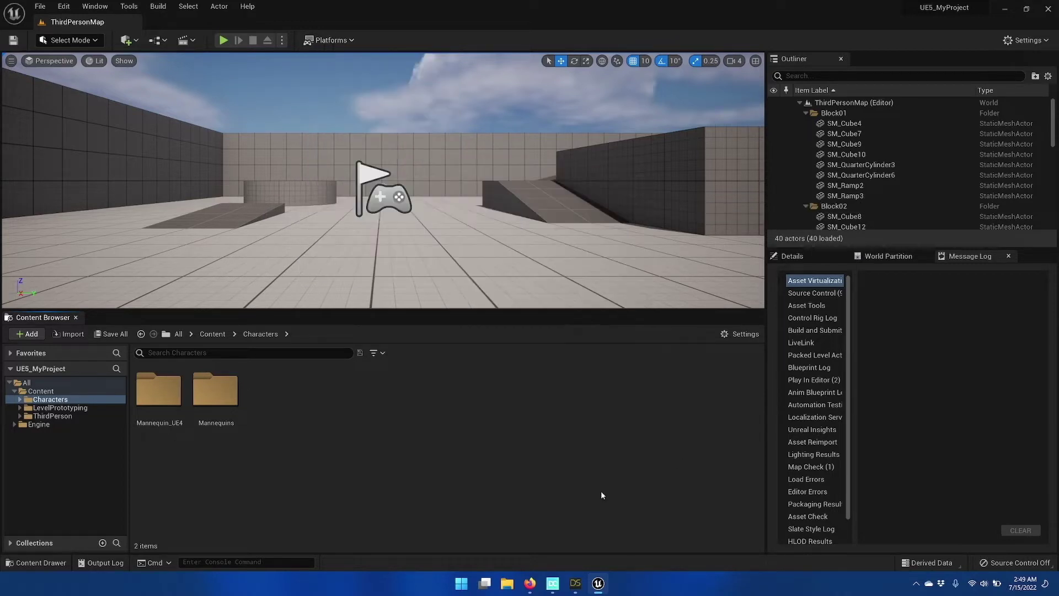
- Bring Daz Studio forward and open the Daz to Unreal bridge from File > Send To
click(575, 588)
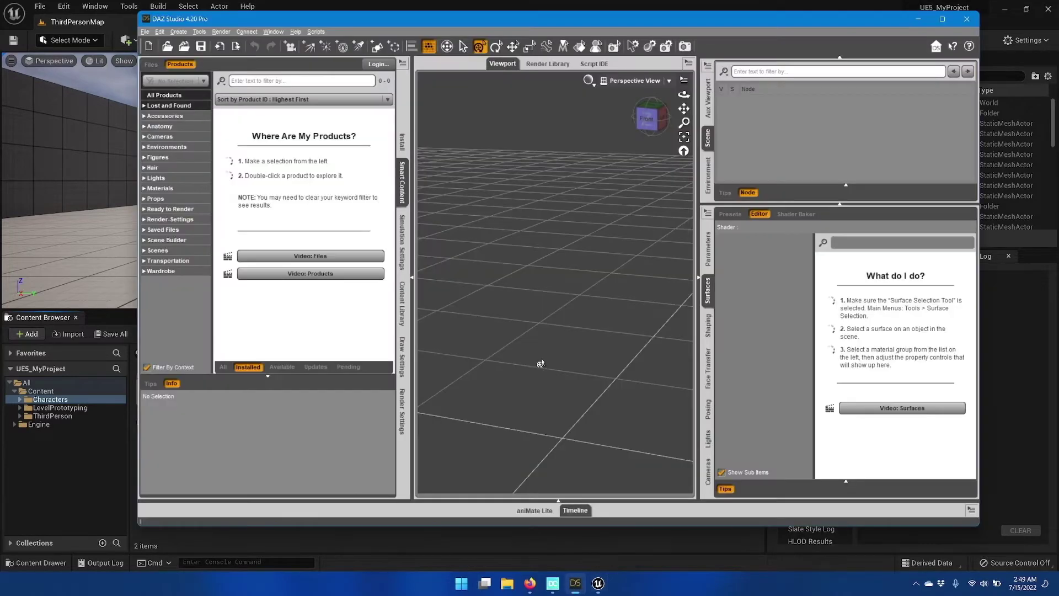
click(144, 33)
mouse_move(188, 164)
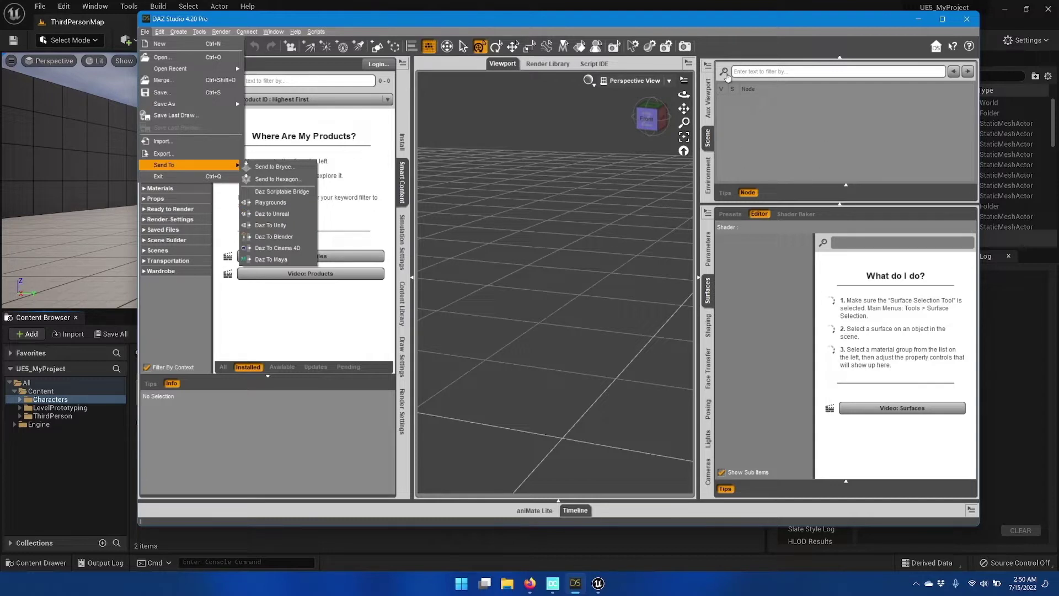
click(300, 216)
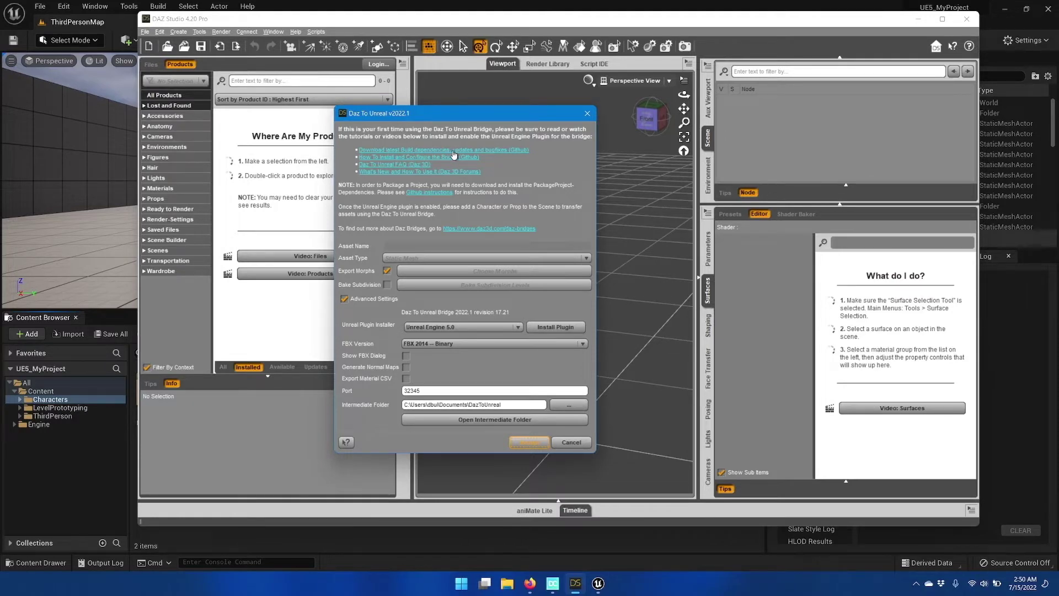
- Download PackageProject-Dependencies-UE5.0-win.zip from the DazToUnreal releases, replacing the existing copy in Downloads
click(508, 151)
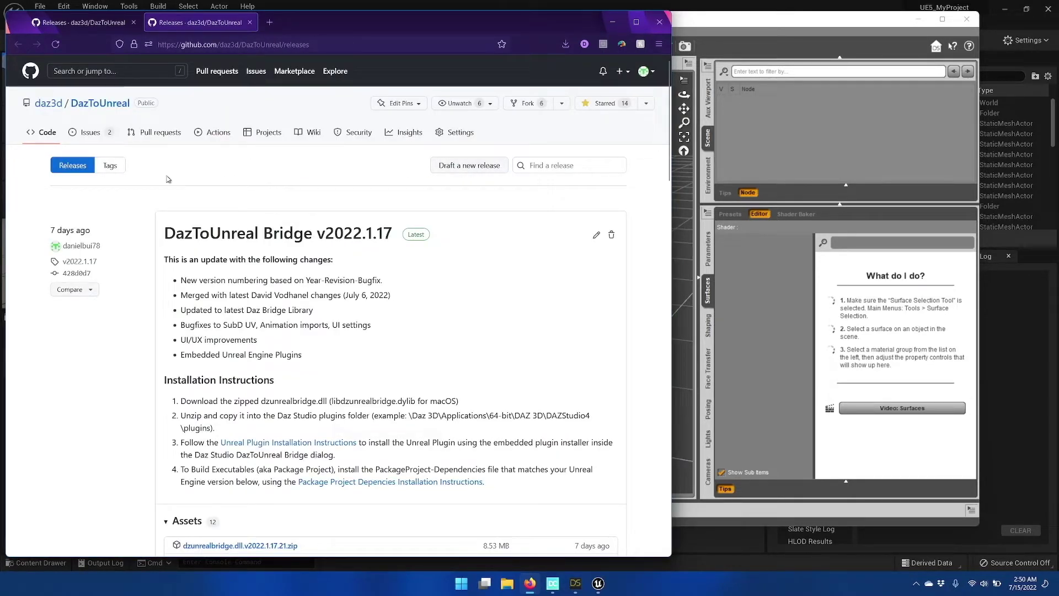
scroll(278, 173, down, 3)
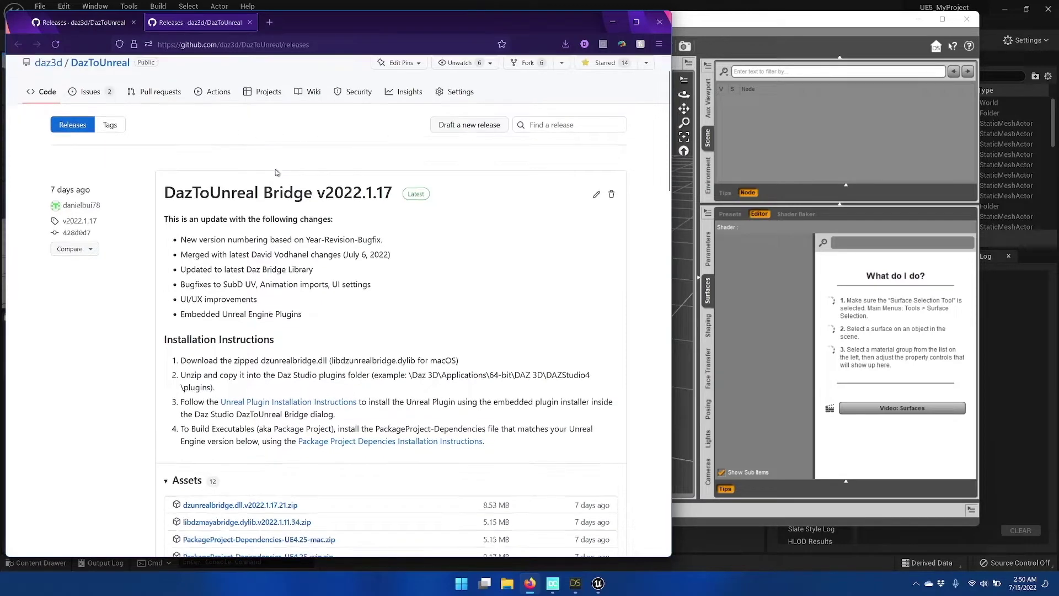
scroll(278, 174, down, 3)
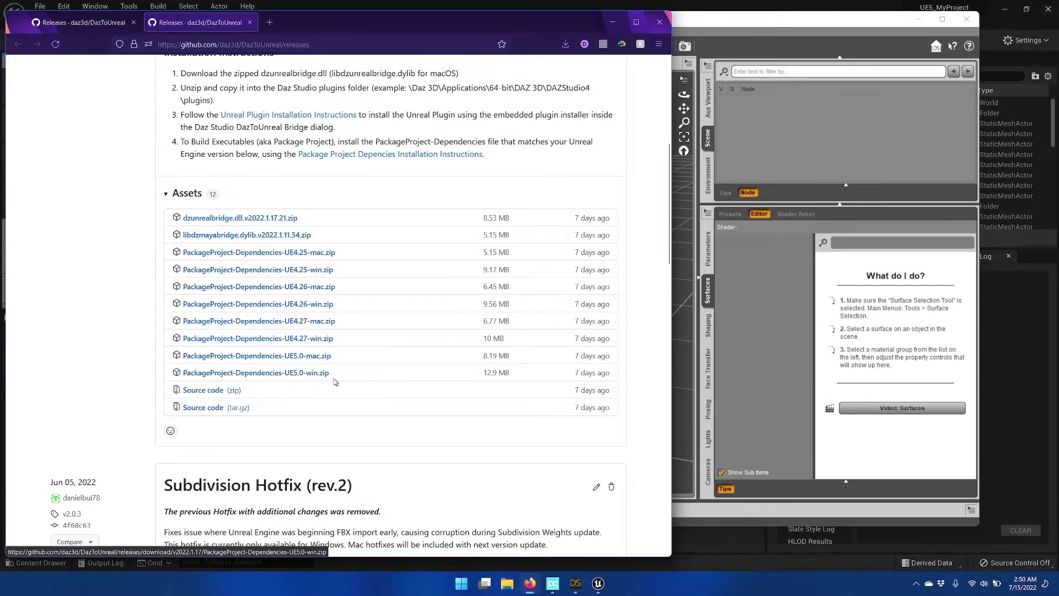
click(304, 374)
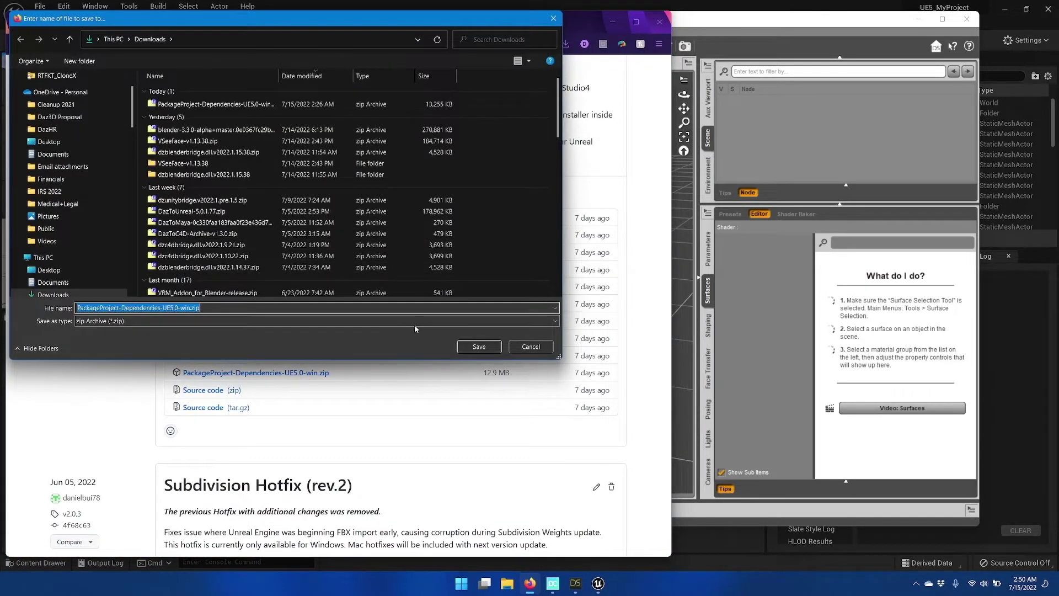
click(485, 349)
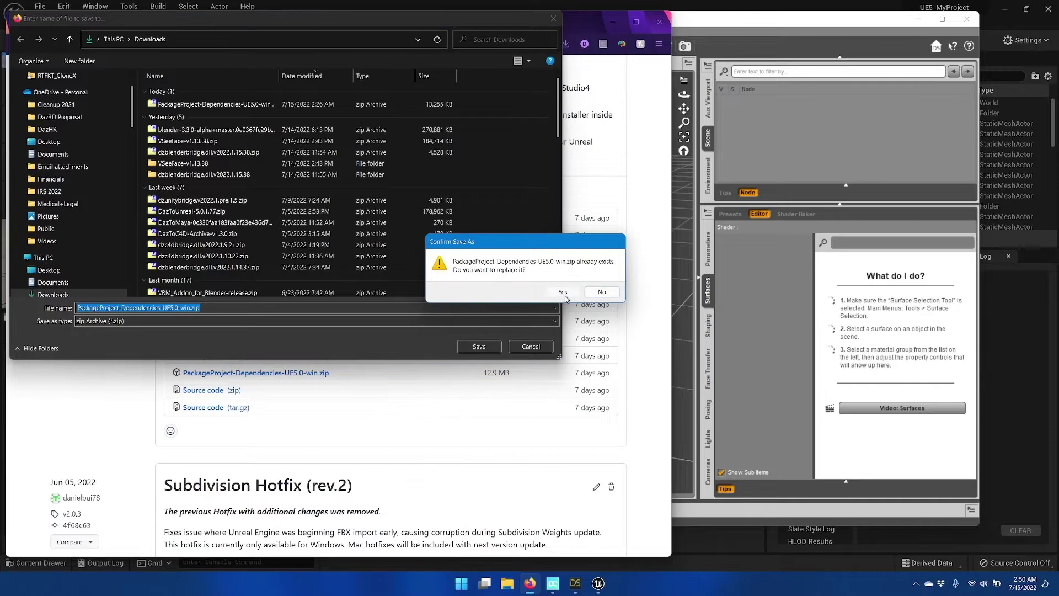
click(564, 296)
scroll(469, 319, up, 3)
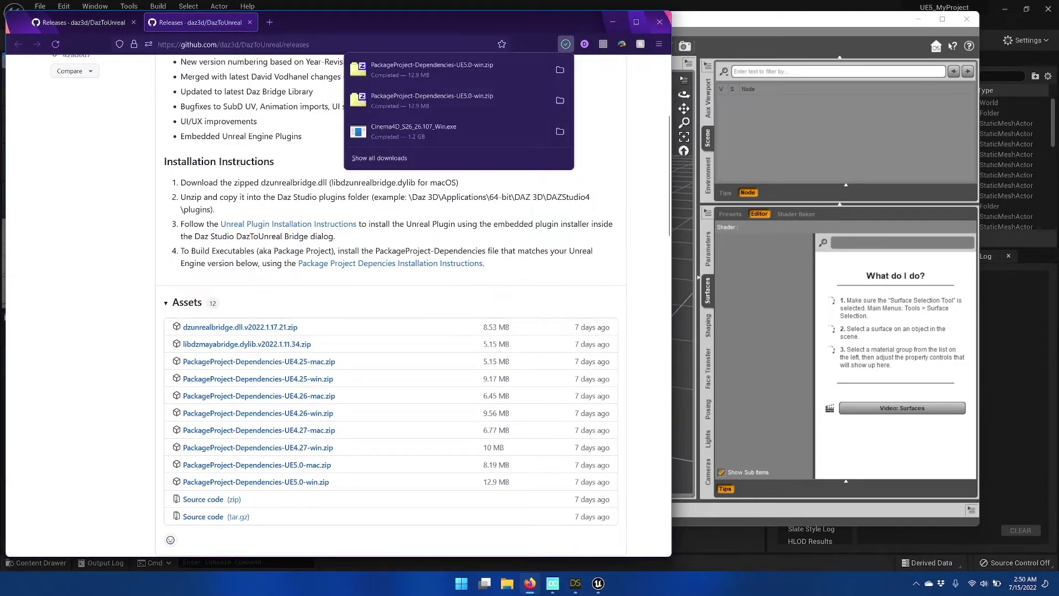
- Open the dependency installation instructions and scroll the README to Package Project Dependencies
scroll(222, 172, up, 1)
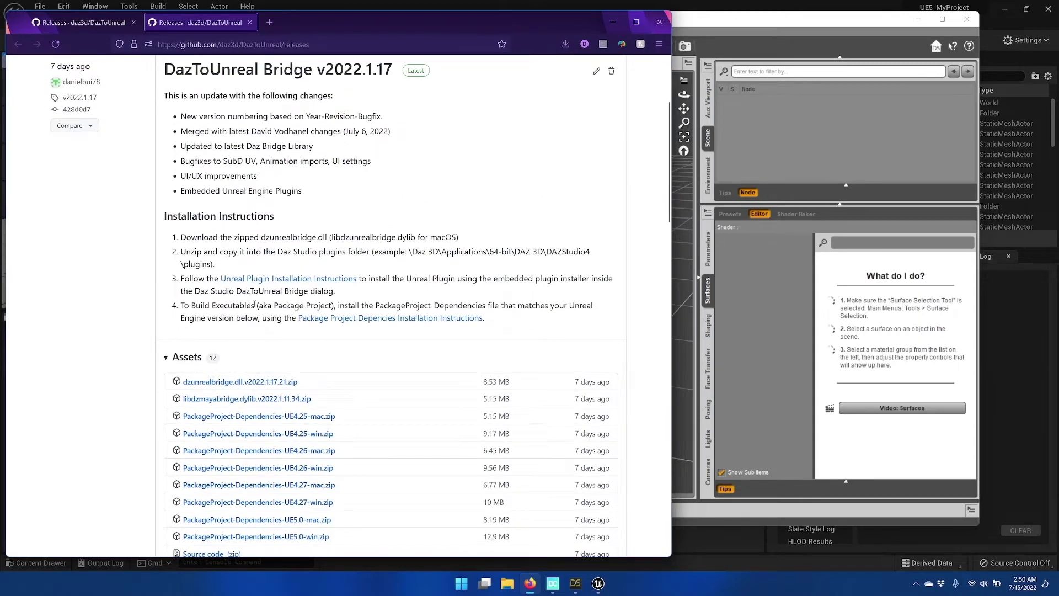
click(427, 318)
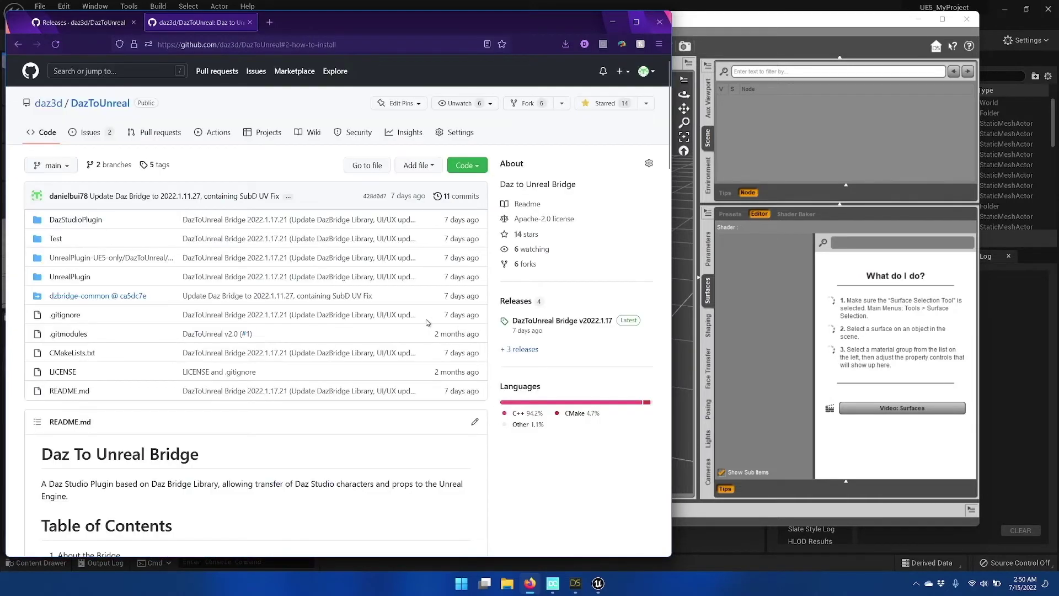
scroll(287, 252, down, 3)
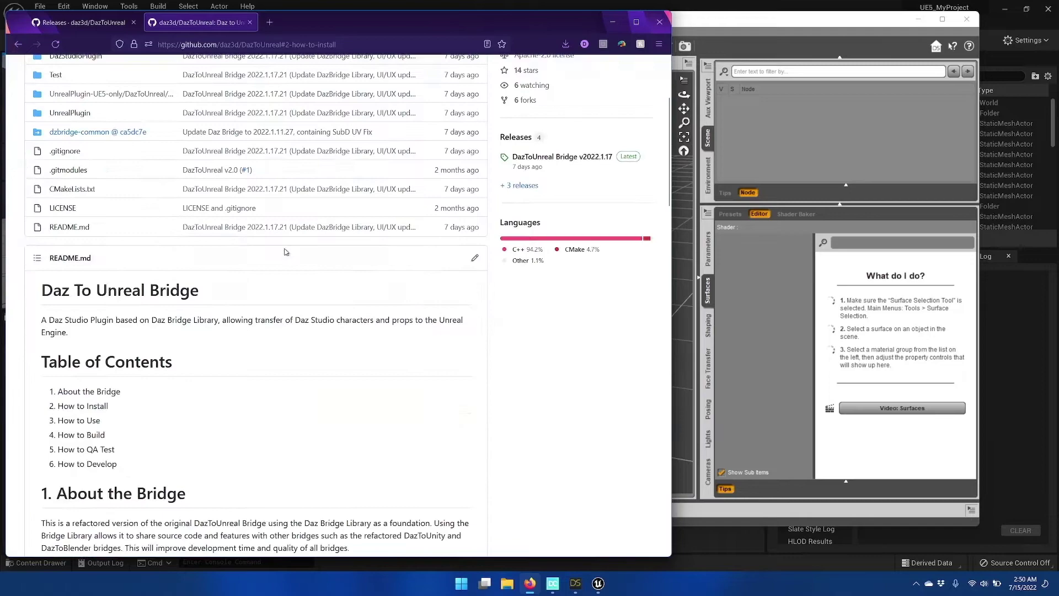
scroll(285, 253, down, 5)
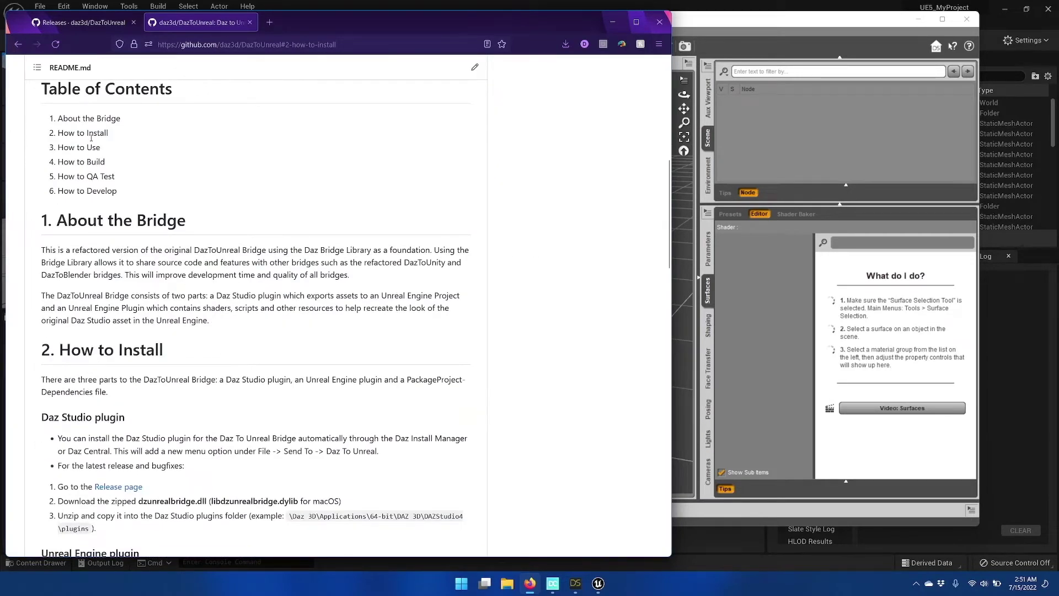
scroll(90, 221, down, 10)
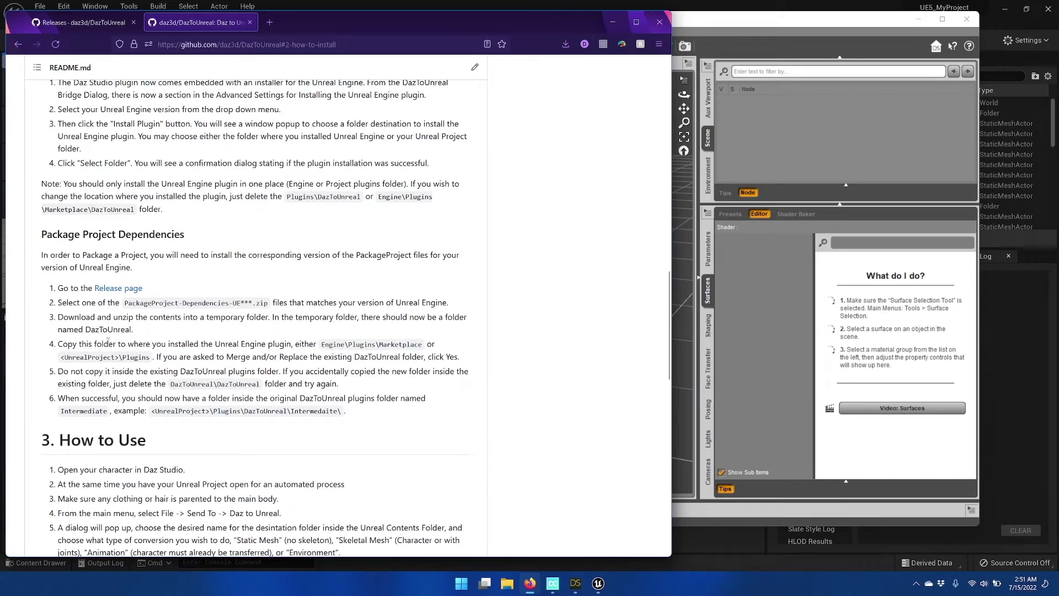
scroll(108, 339, down, 1)
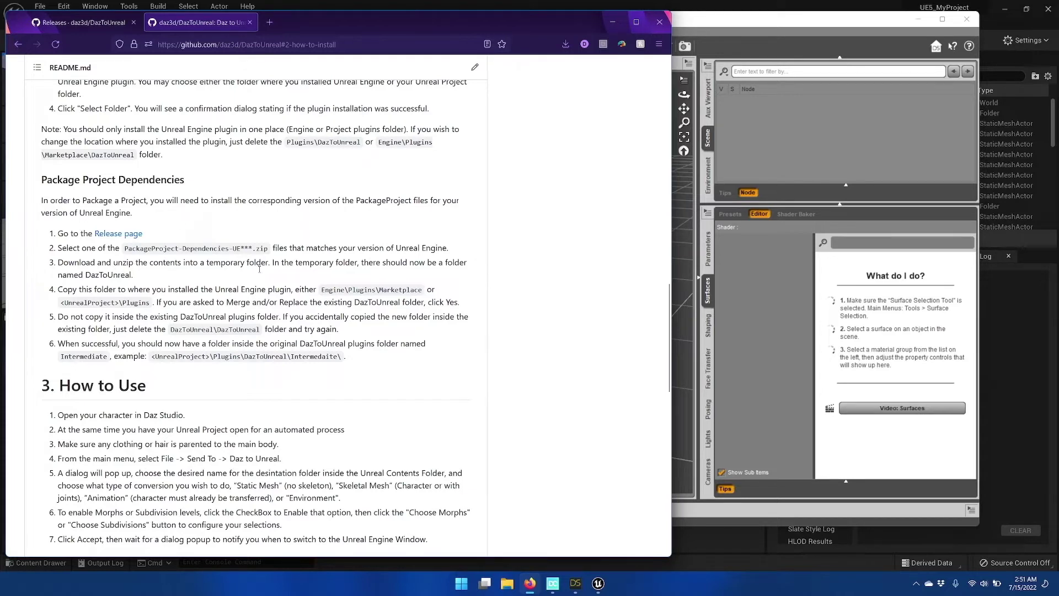
- Extract PackageProject-Dependencies-UE5.0-win.zip from Downloads into its default folder
click(565, 45)
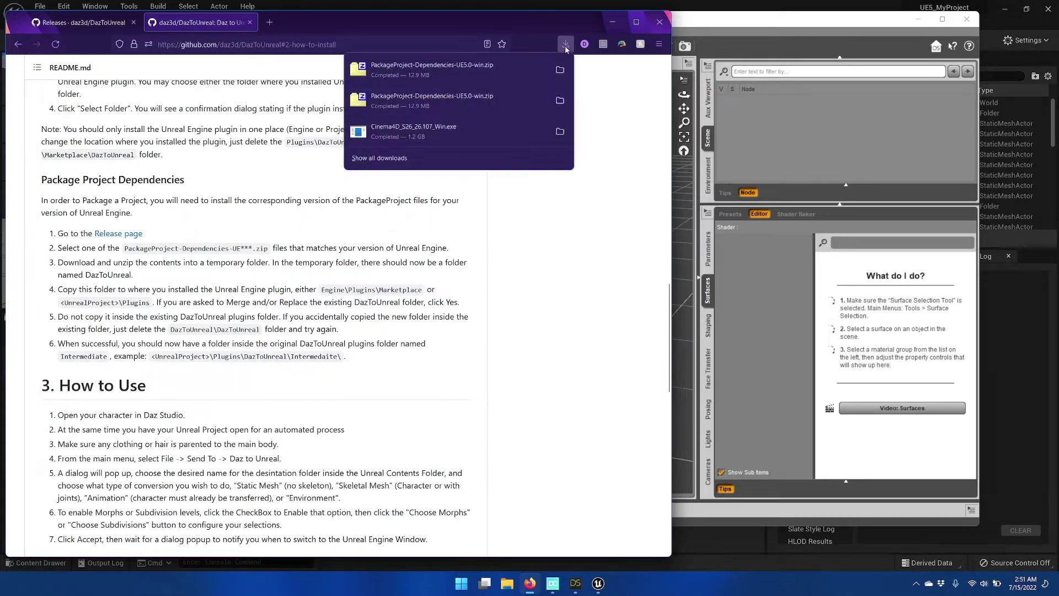
click(558, 71)
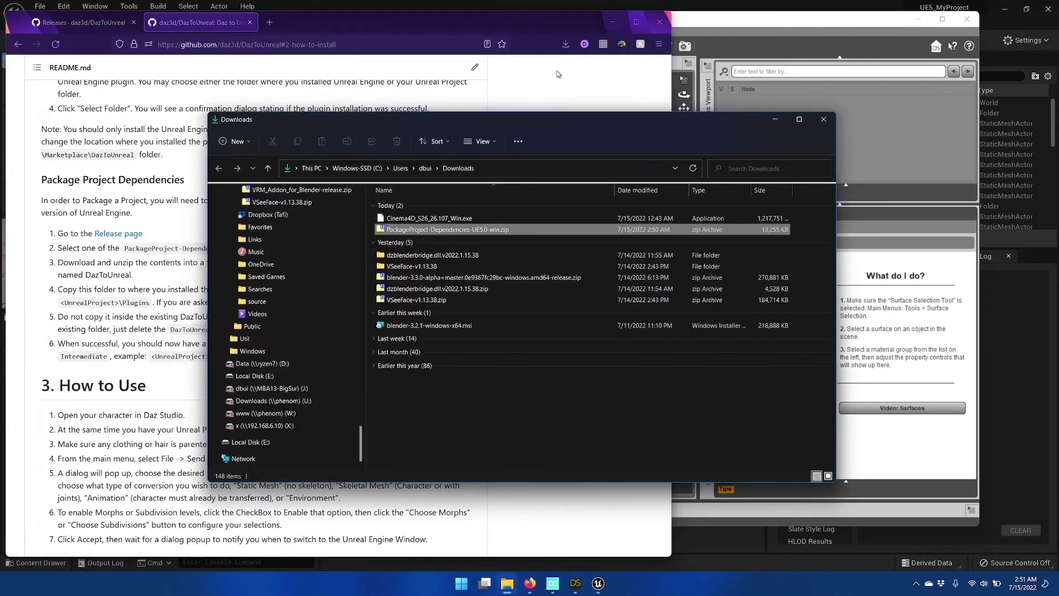
right_click(463, 232)
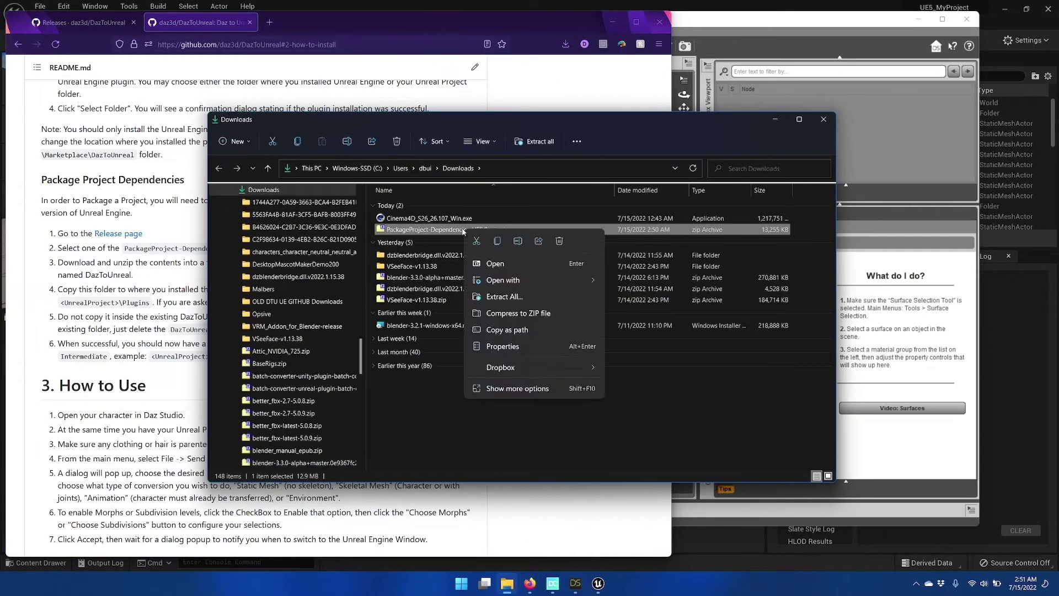
click(524, 301)
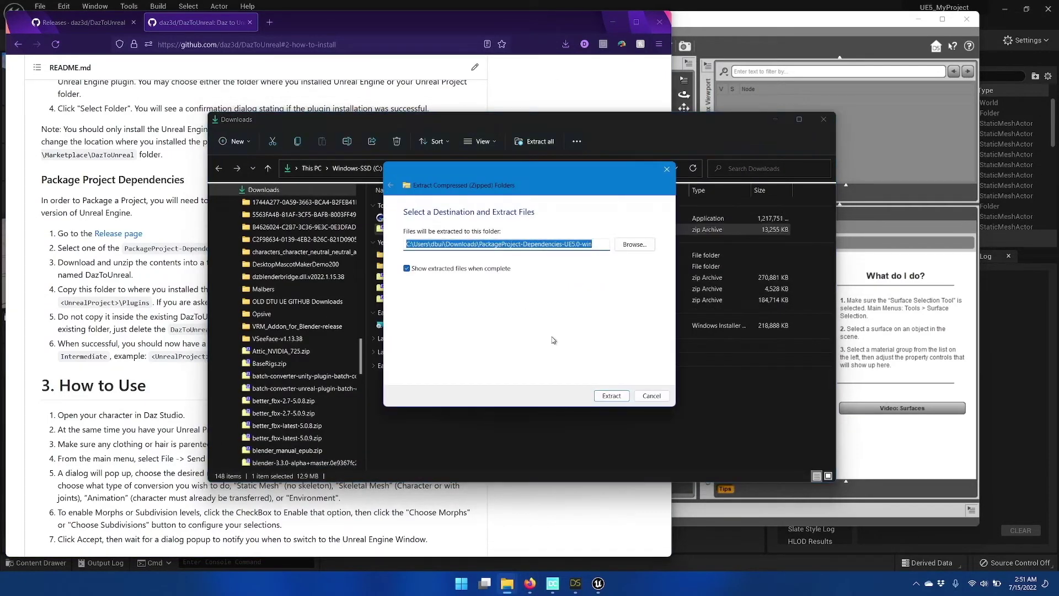
click(610, 393)
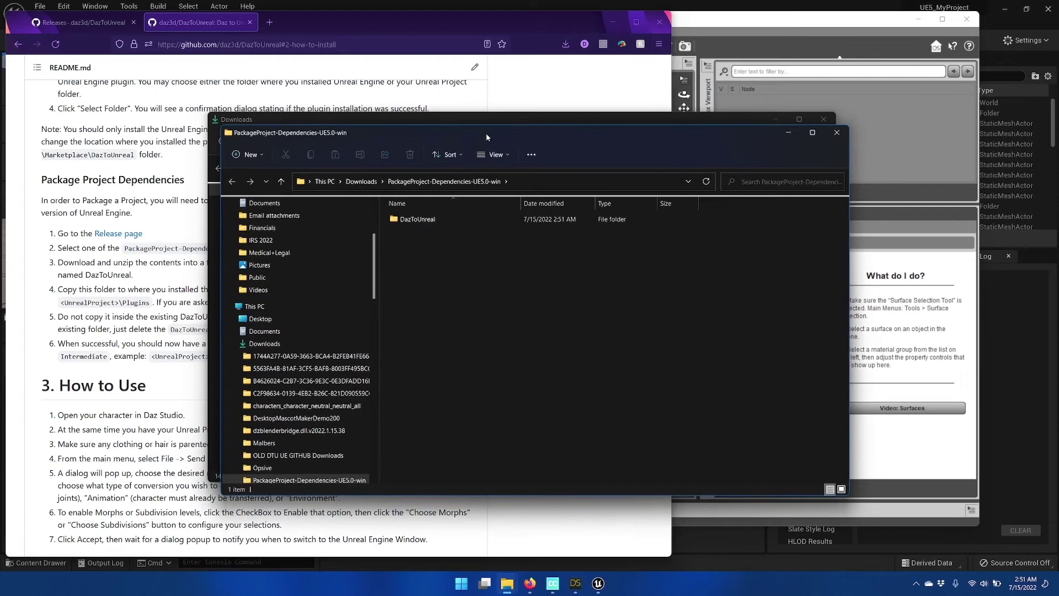
- Rearrange the extracted-folder, Downloads and instructions windows, leaving the Downloads window in front
drag(485, 134, 620, 20)
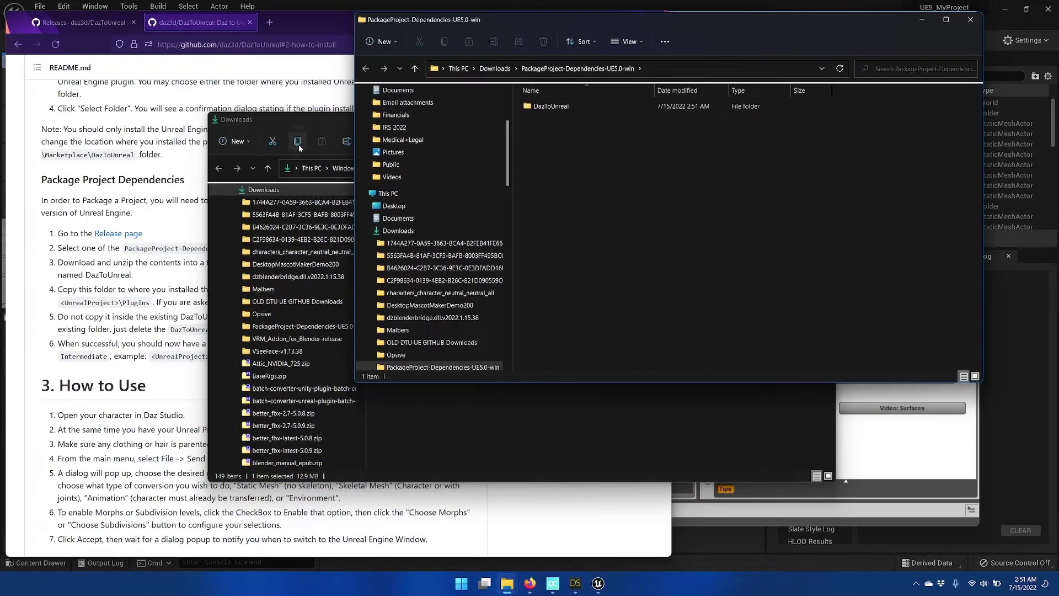
drag(322, 122, 198, 153)
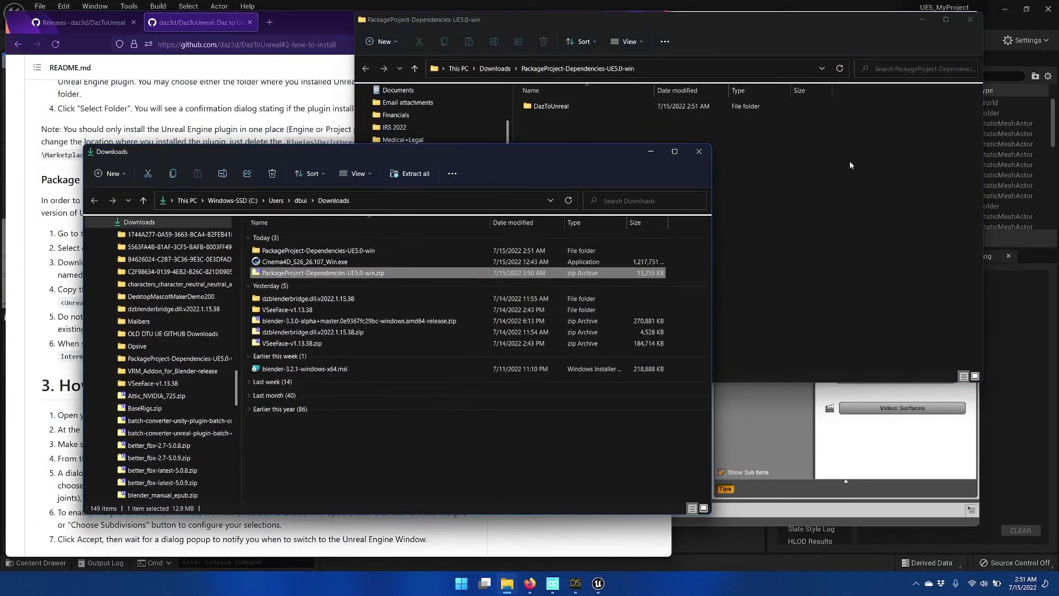
click(739, 129)
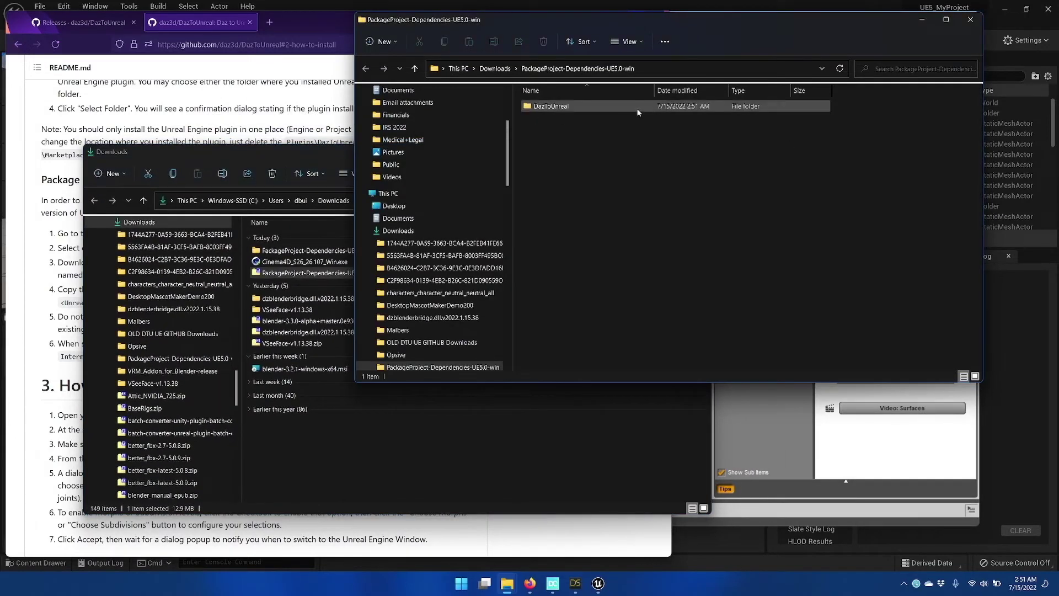
drag(251, 146, 634, 391)
click(184, 337)
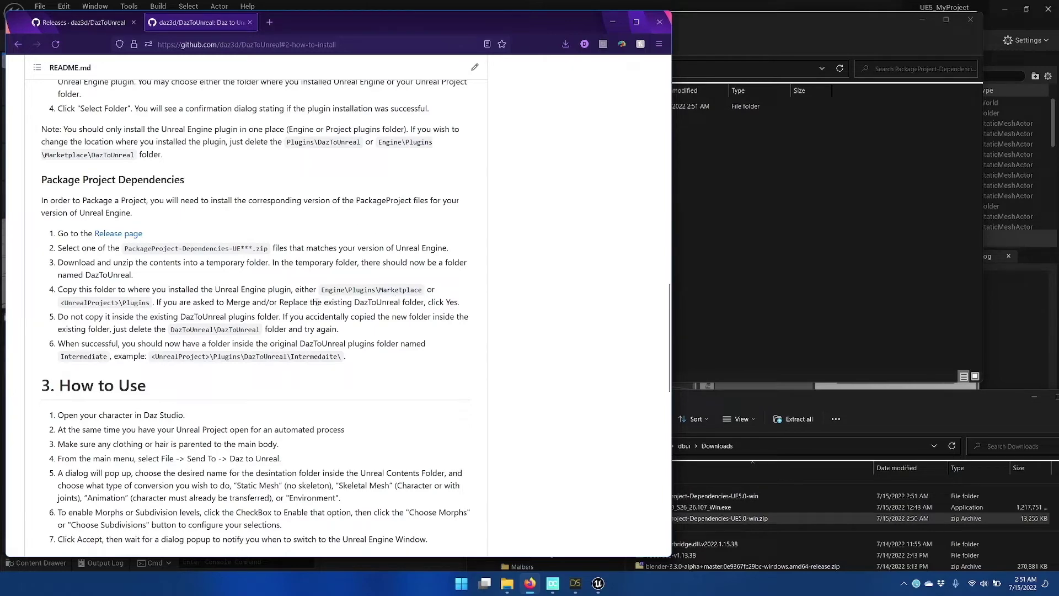
drag(687, 396, 372, 173)
- Go from C: through Epic Games\UE_5.0\Engine\Plugins\Marketplace into the DazToUnreal plugin folder
click(303, 223)
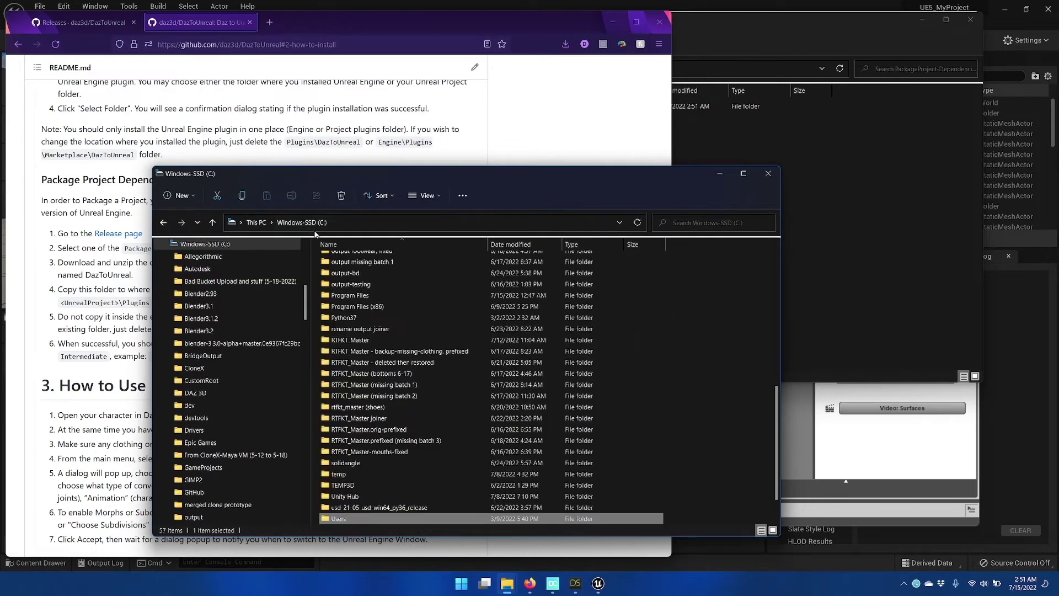
scroll(380, 419, up, 2)
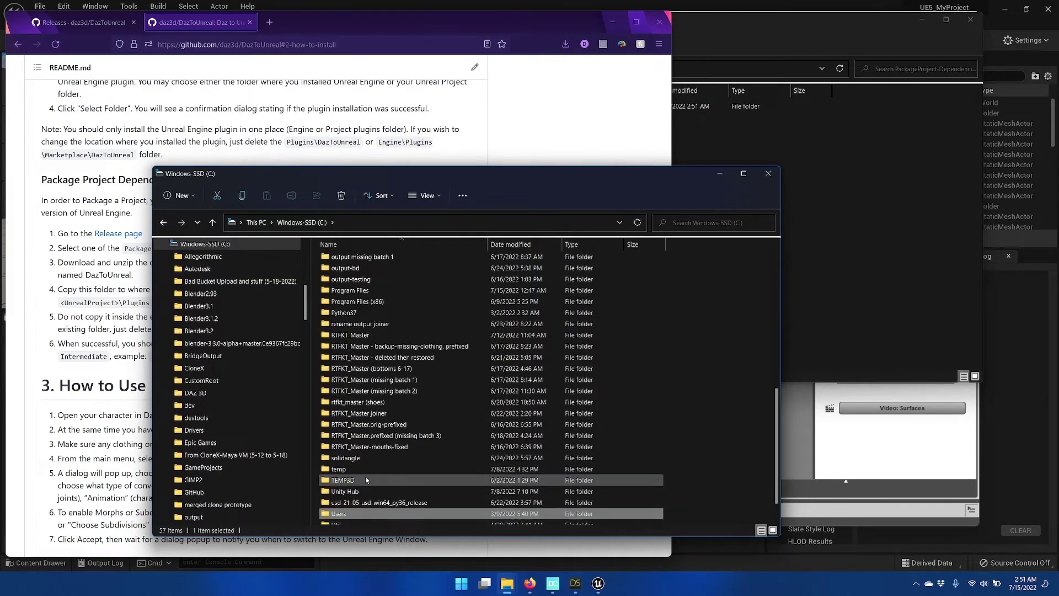
scroll(386, 330, up, 4)
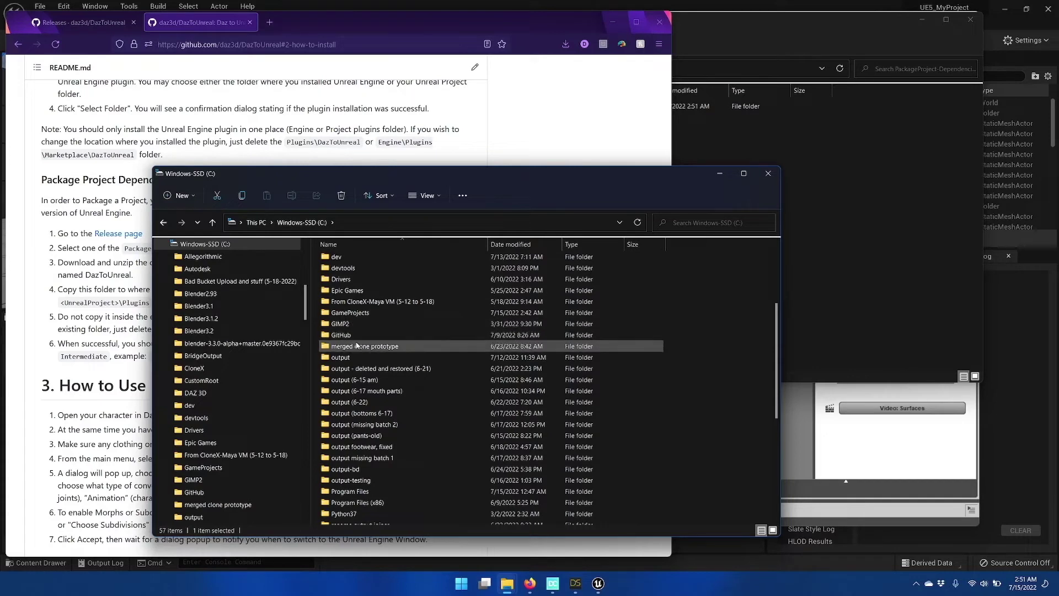
click(356, 291)
double_click(355, 291)
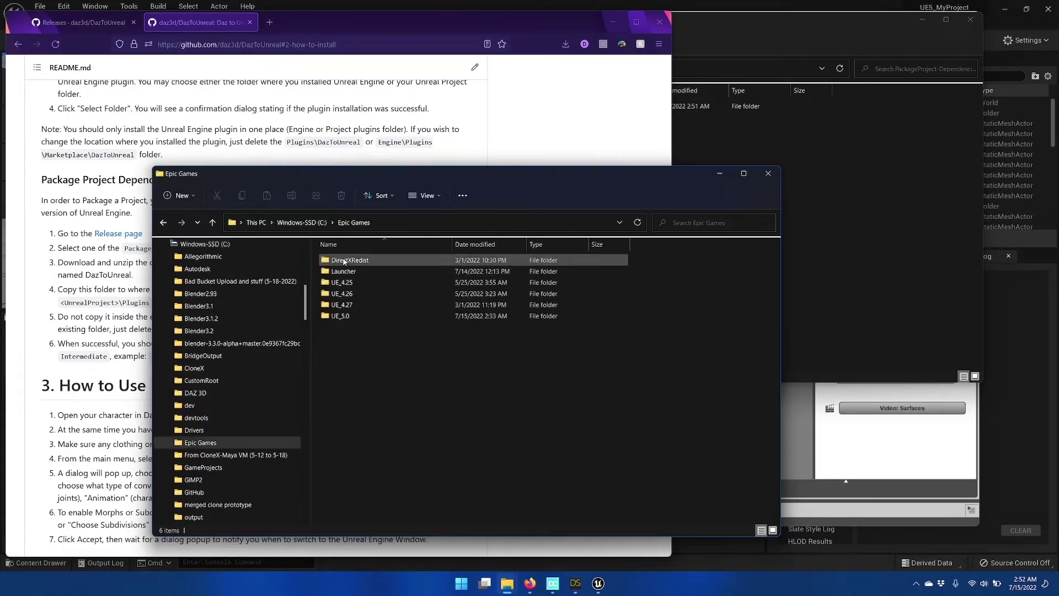
double_click(343, 316)
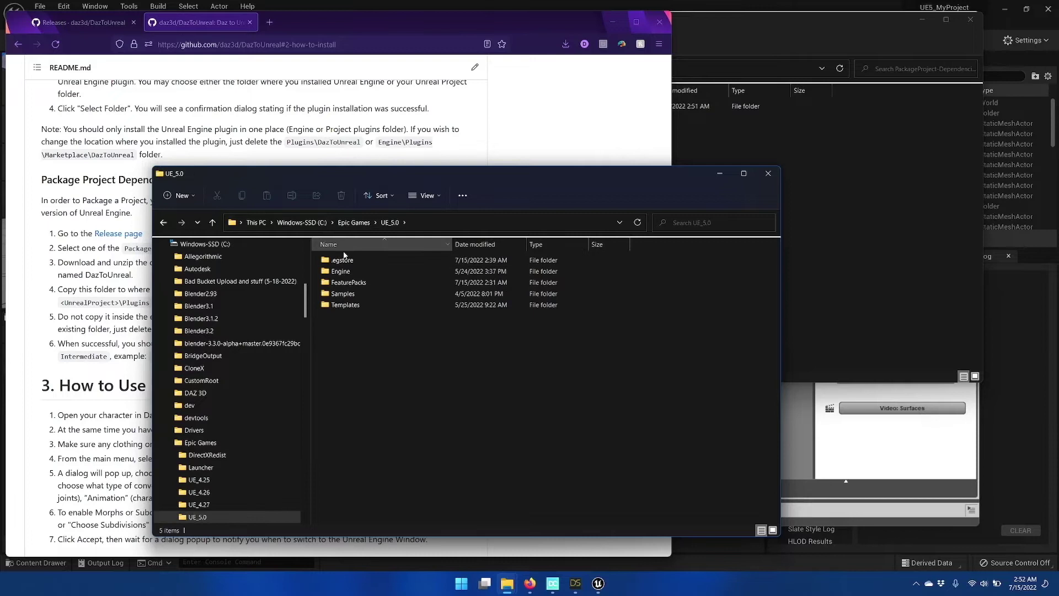
double_click(341, 271)
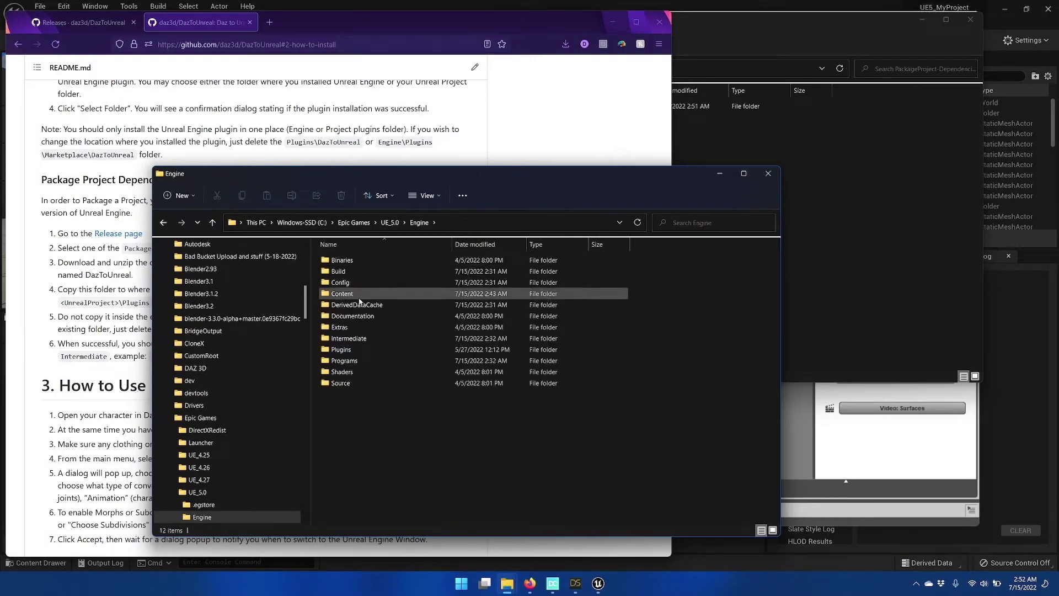
double_click(353, 349)
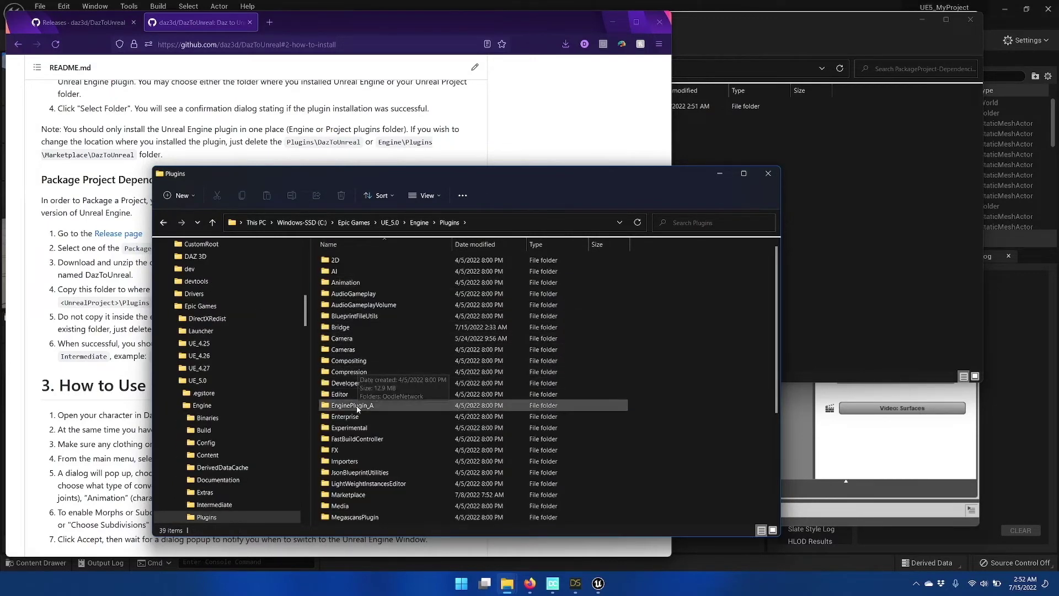
double_click(356, 496)
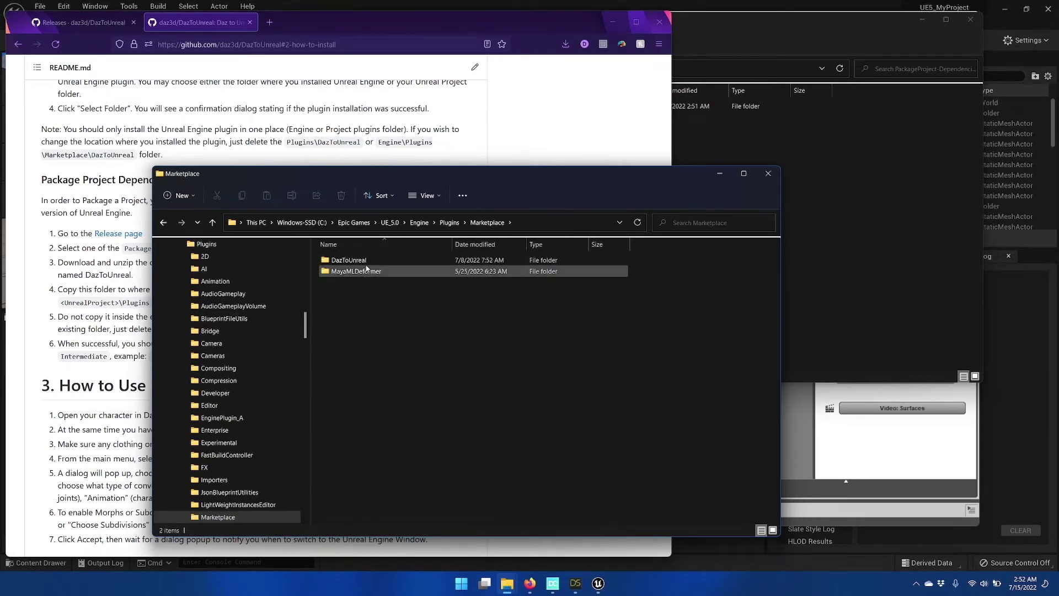
double_click(341, 261)
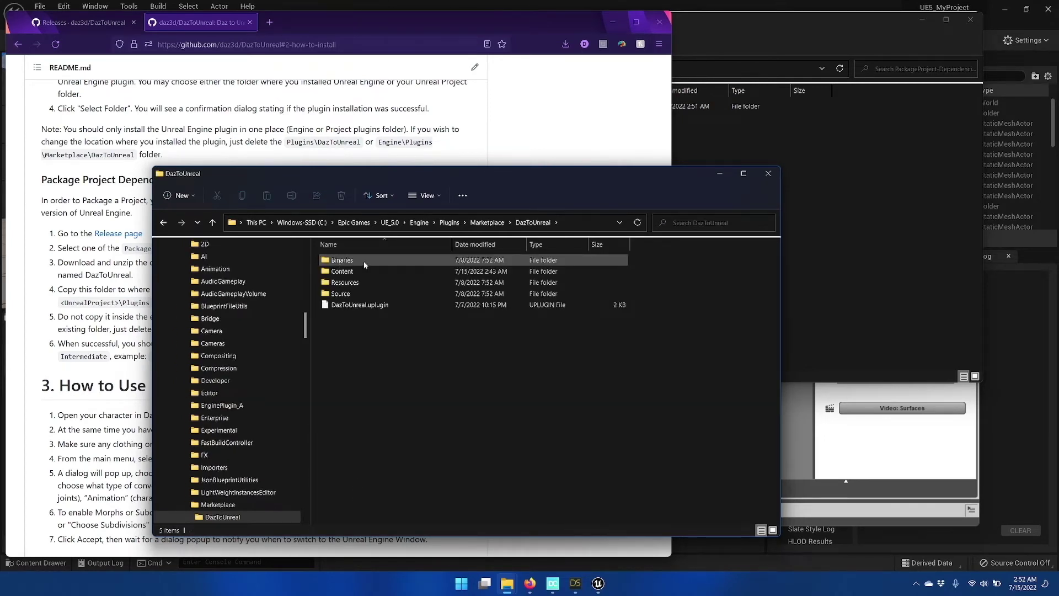
drag(574, 183, 546, 193)
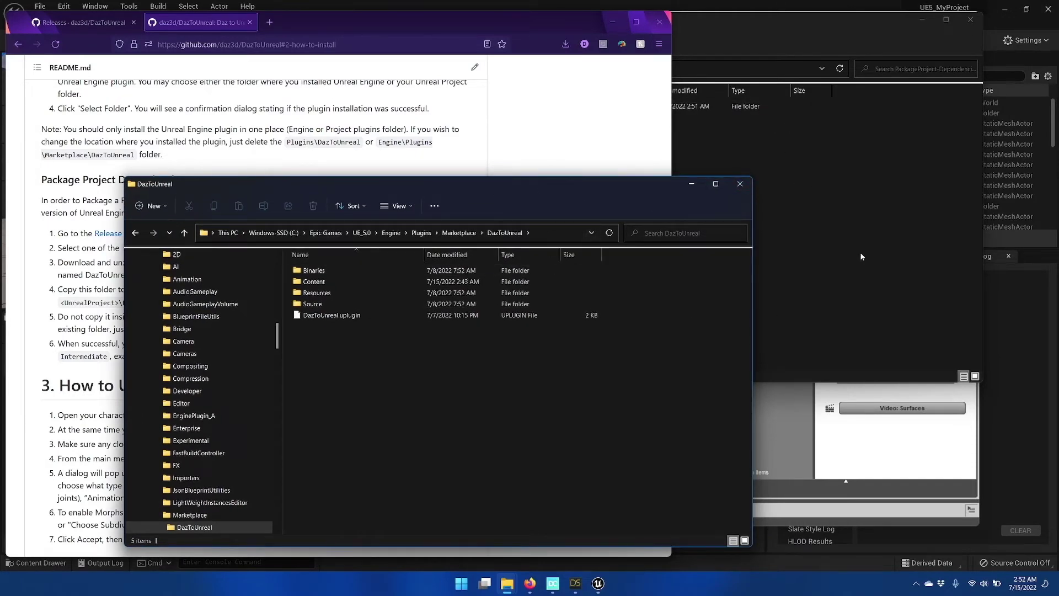
- Move Intermediate from the downloaded DazToUnreal folder into the engine's plugin folder, then close that window
click(846, 207)
double_click(550, 107)
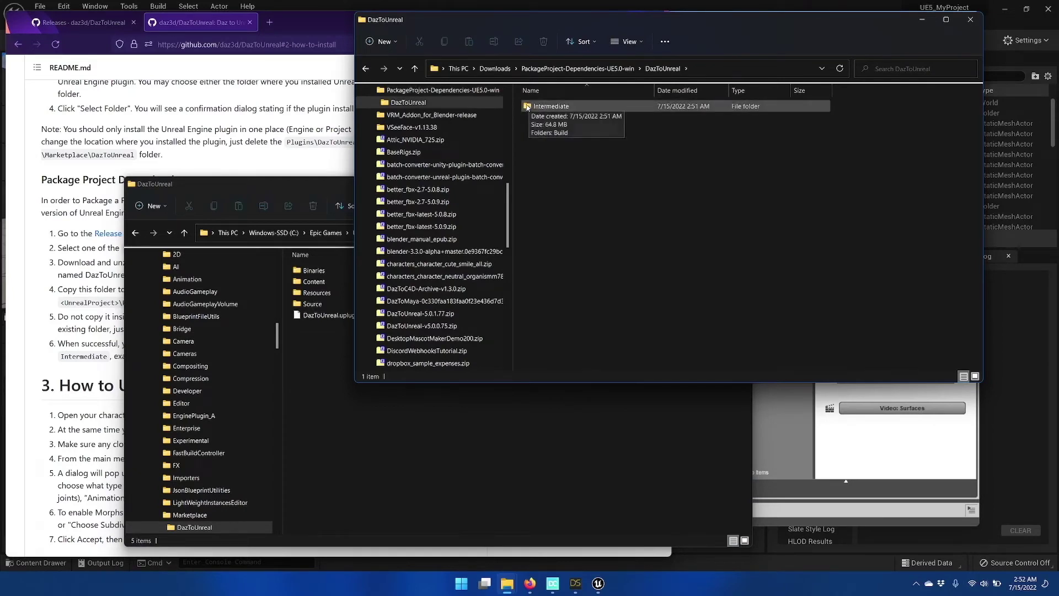
drag(528, 106, 340, 465)
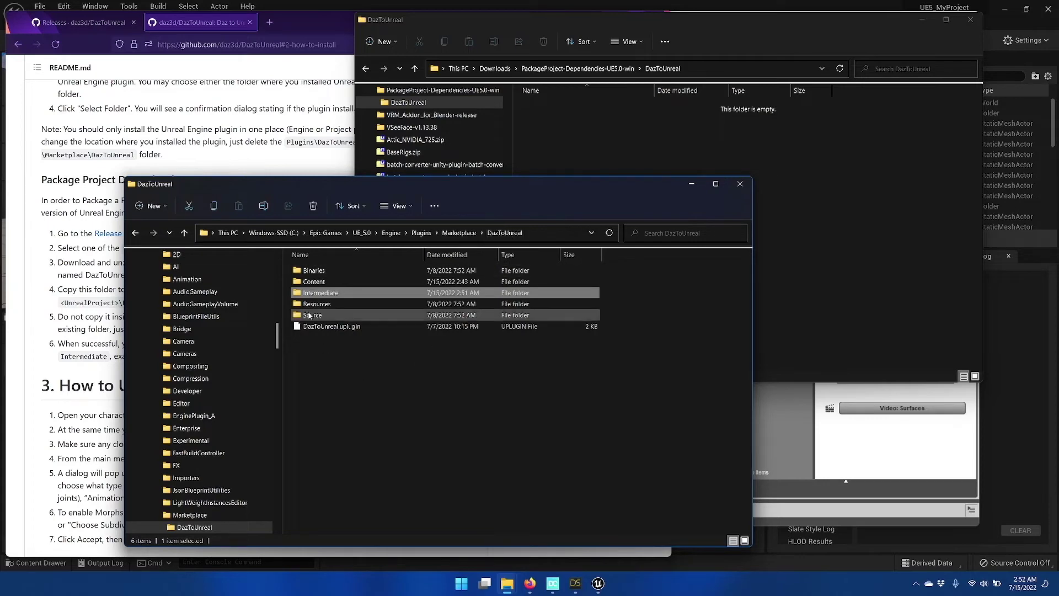
click(330, 421)
click(740, 184)
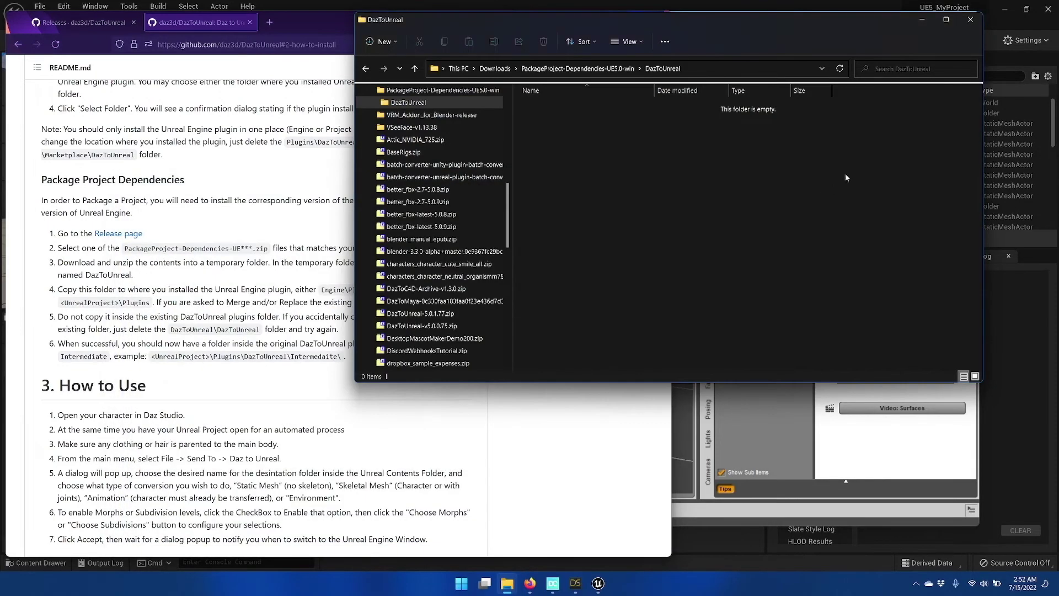
- Close the remaining Explorer window and start Platforms > Windows > Package Project in Unreal
click(966, 26)
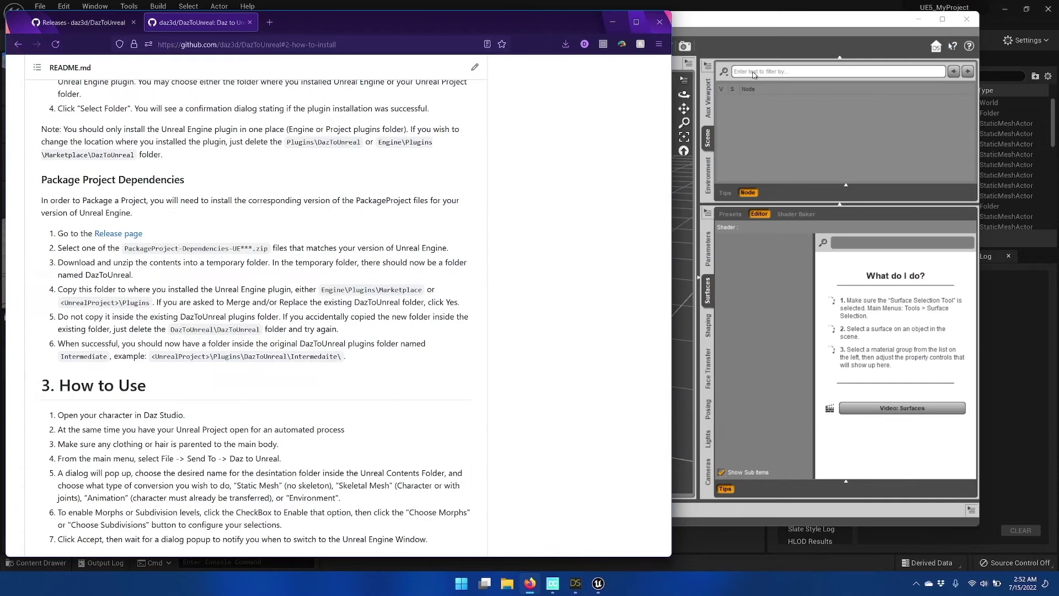
click(609, 4)
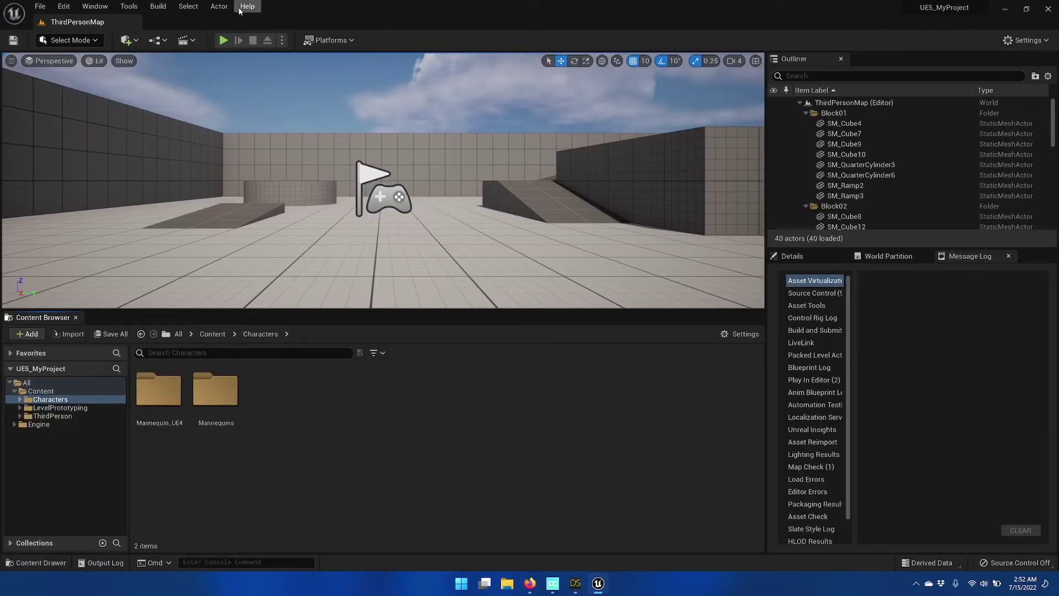
click(347, 41)
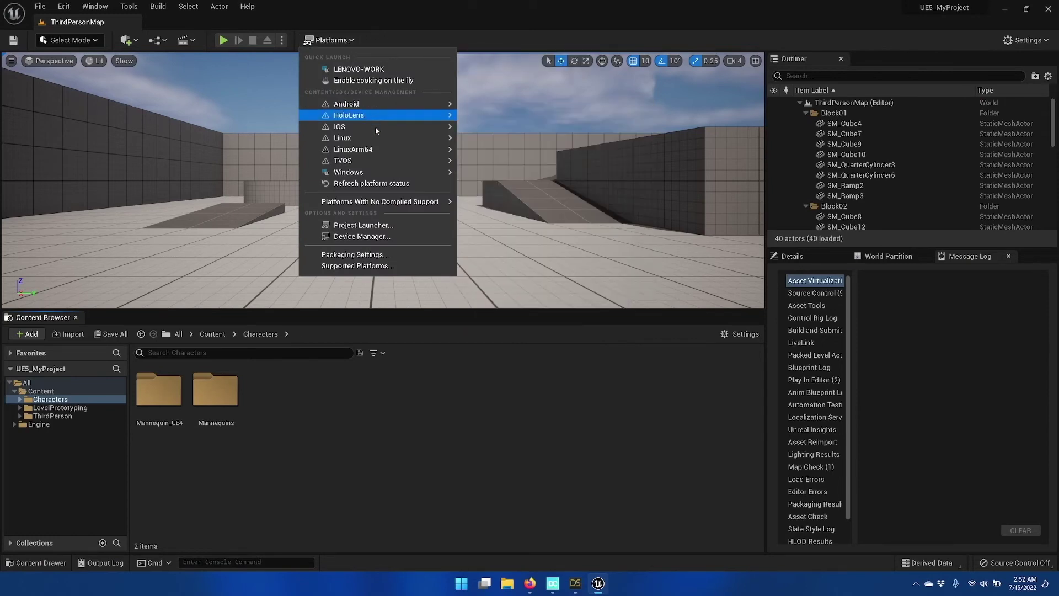
mouse_move(384, 171)
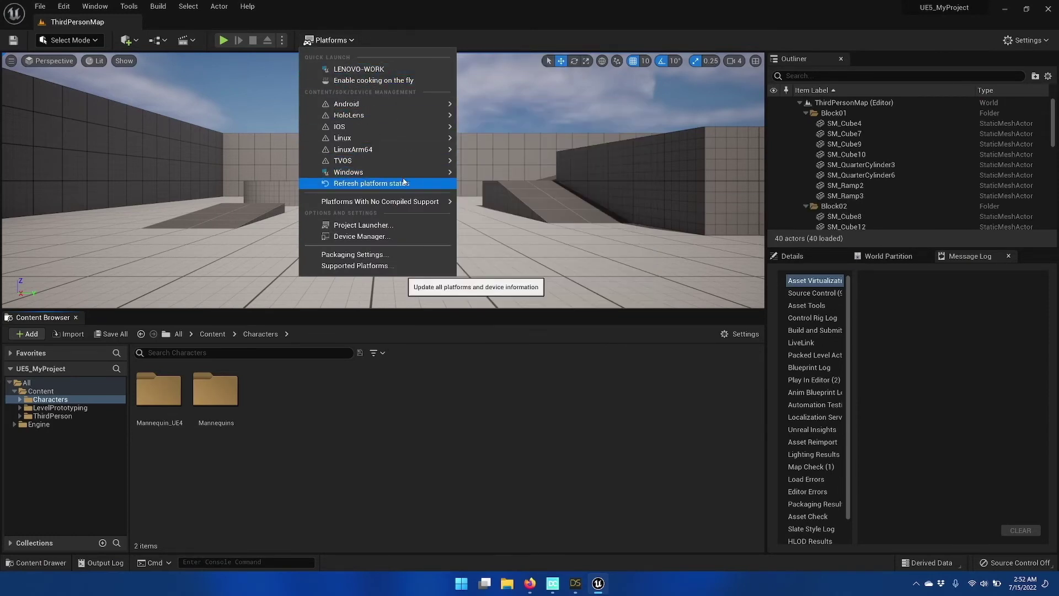
click(542, 191)
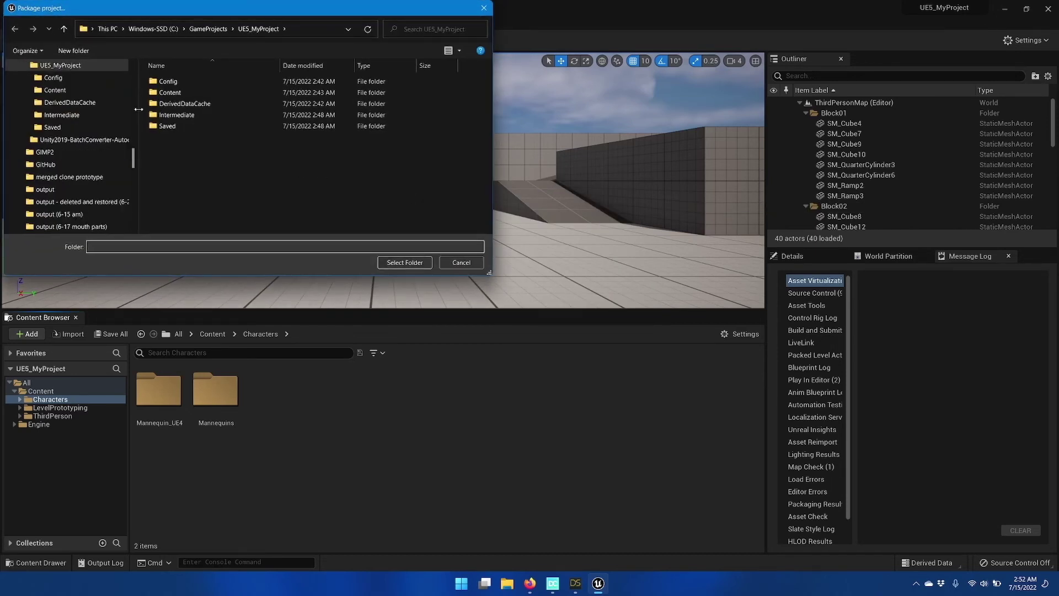
- Create a 'New folder' inside UE5_MyProject and select it as the packaging destination
click(73, 50)
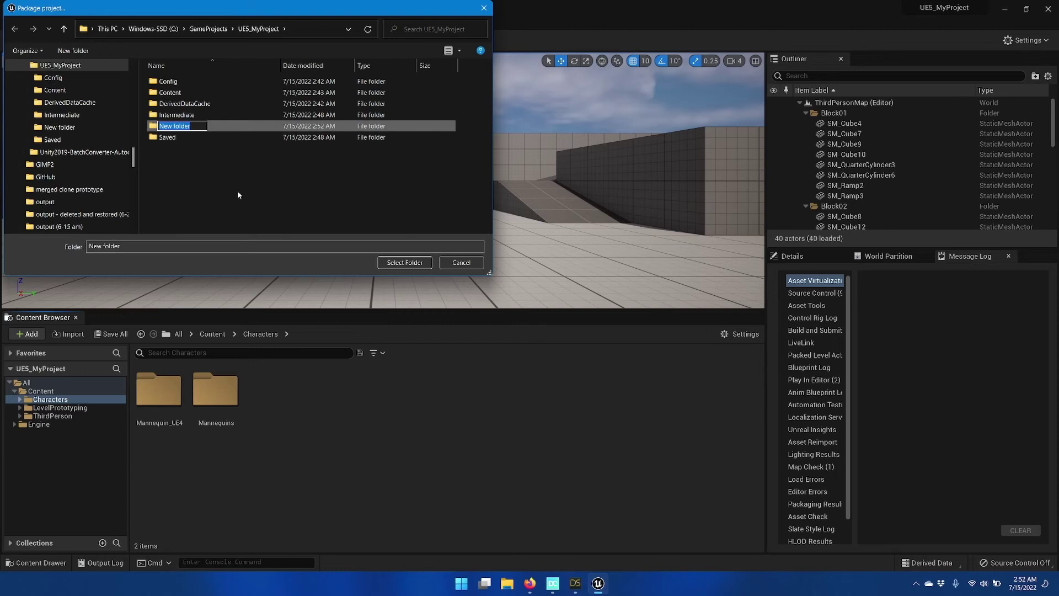
key(Return)
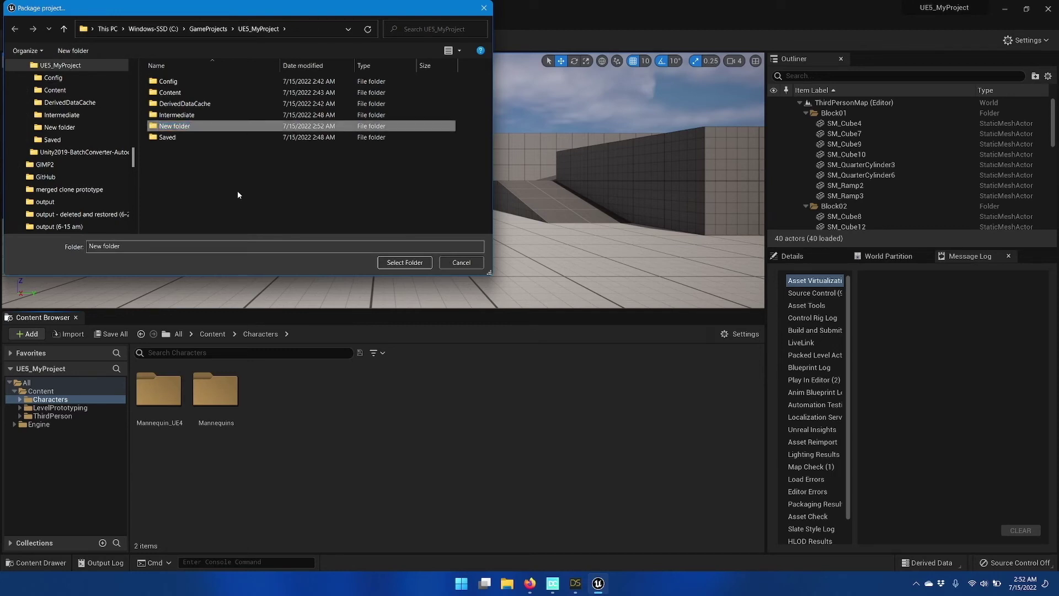
key(Return)
click(419, 262)
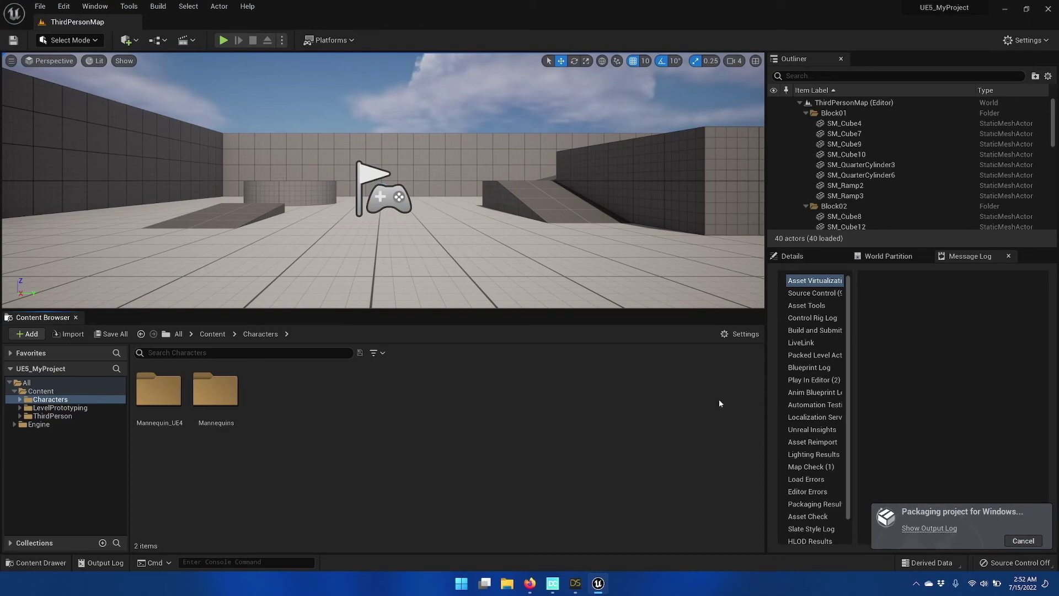
- Open the packaging Output Log and move it up and left to follow the Win64 build
click(929, 529)
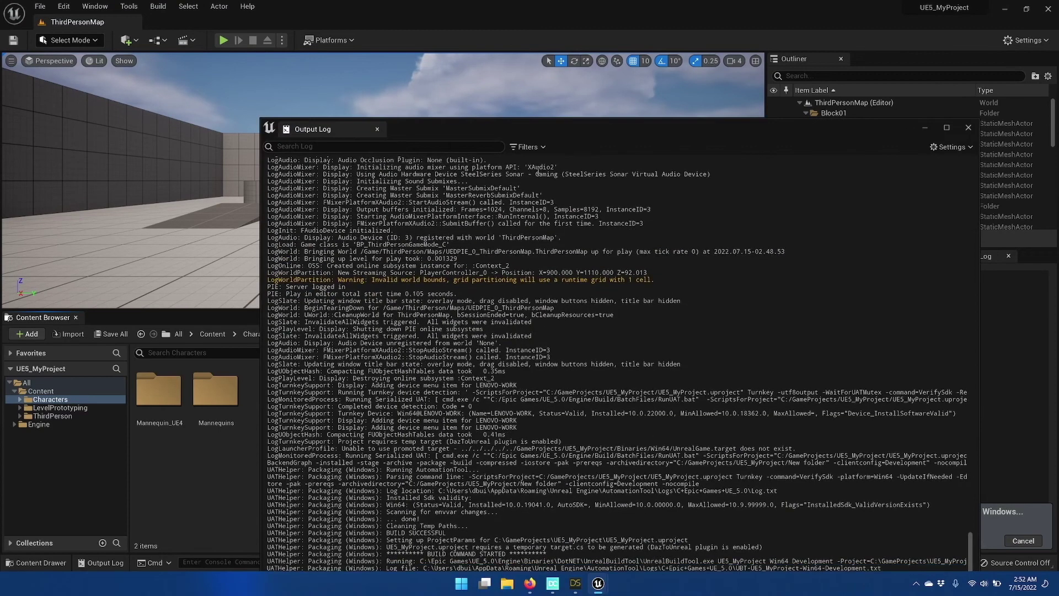
drag(521, 130, 359, 36)
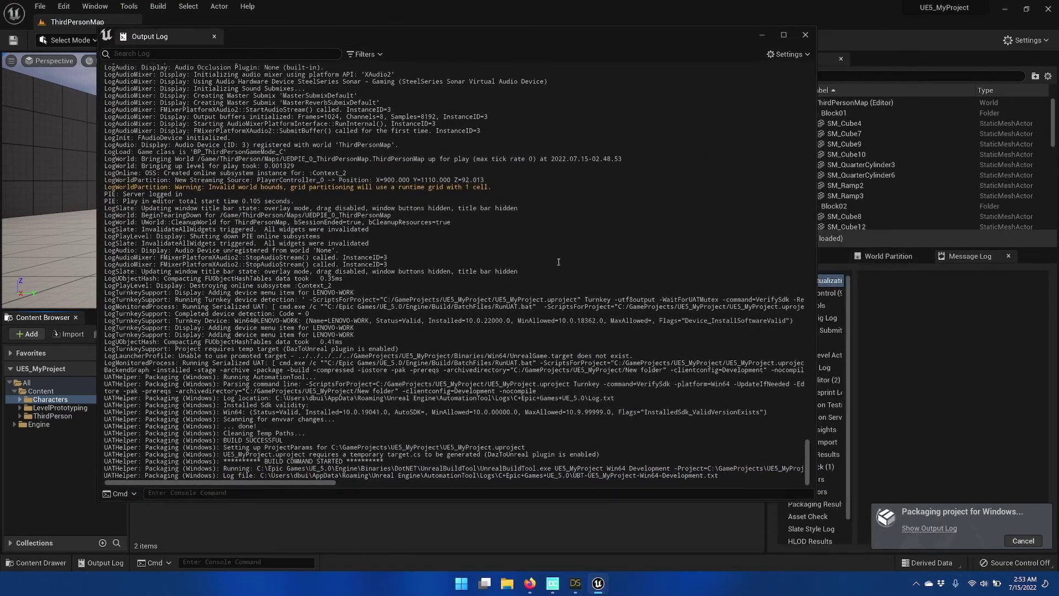